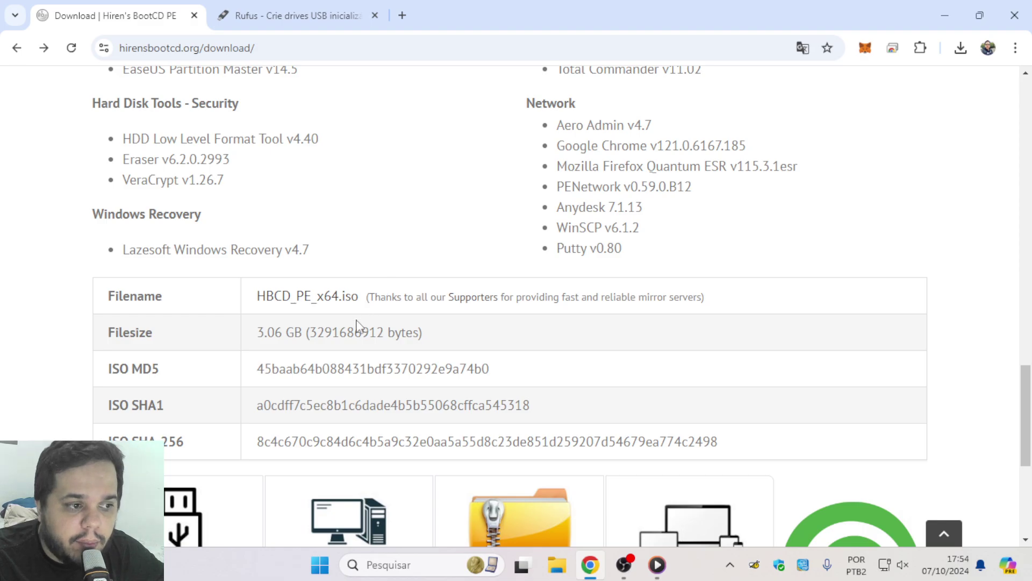
- Look through the Hiren's BootCD PE download page down to the HBCD_PE_x64.iso file entry
{"action": "scroll", "coordinate": [317, 312], "scroll_direction": "up", "scroll_amount": 20}
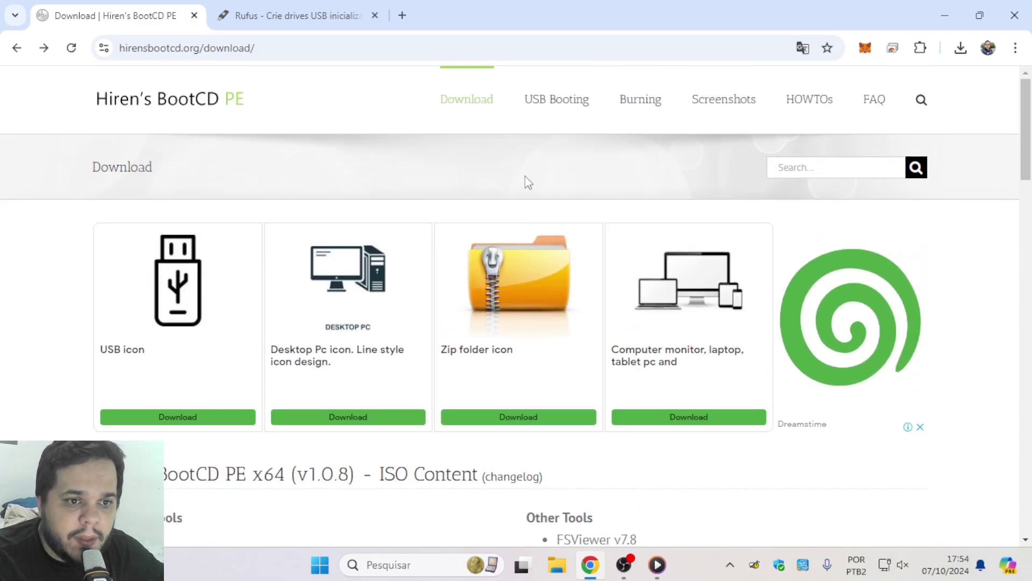
{"action": "scroll", "coordinate": [482, 281], "scroll_direction": "down", "scroll_amount": 20}
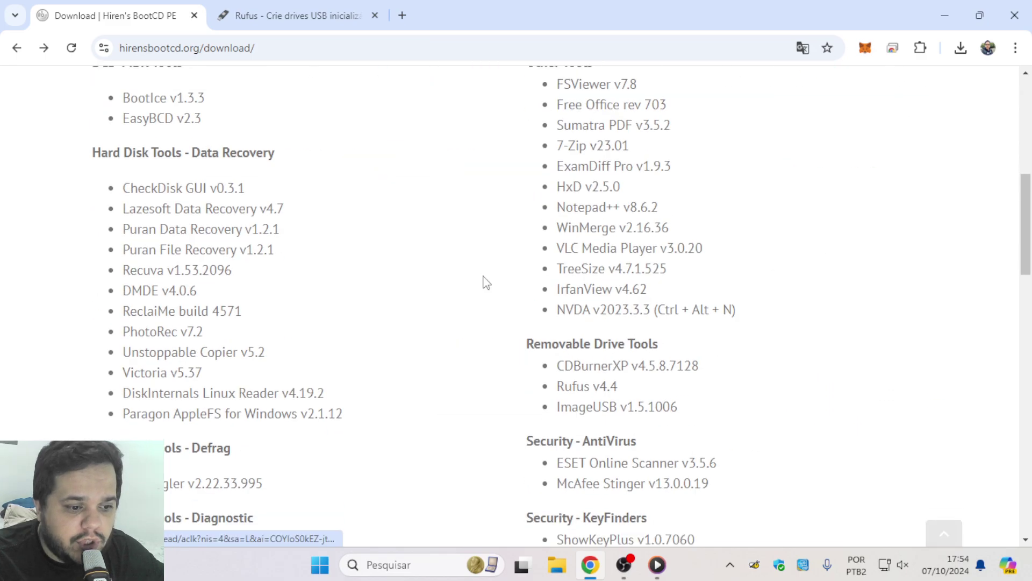
{"action": "scroll", "coordinate": [317, 162], "scroll_direction": "up", "scroll_amount": 1}
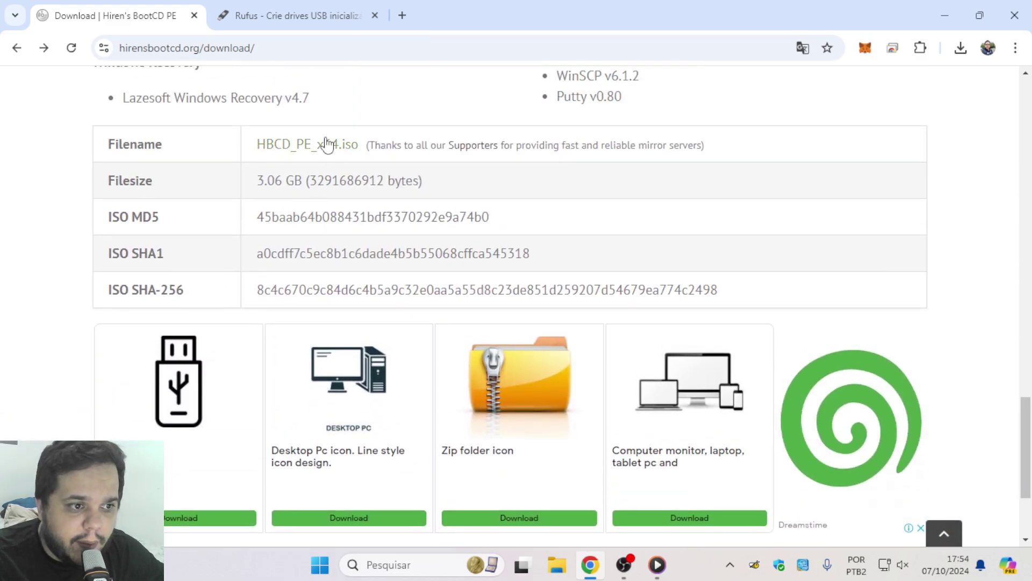
- Find the standard Windows x64 release, rufus-4.5.exe, among the latest downloads on the Rufus website
{"action": "left_click", "coordinate": [293, 12]}
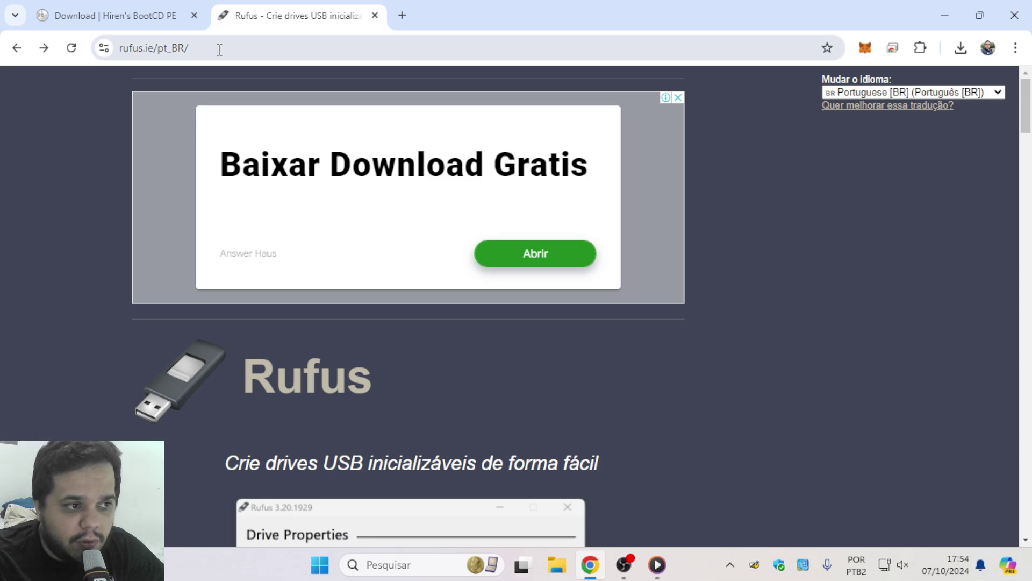
{"action": "left_click", "coordinate": [183, 49]}
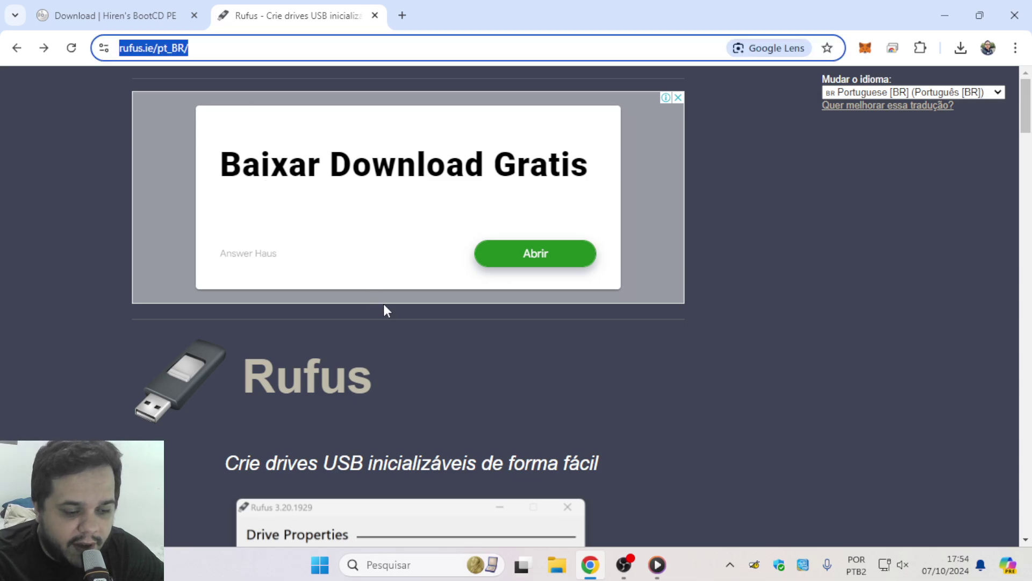
{"action": "scroll", "coordinate": [384, 306], "scroll_direction": "down", "scroll_amount": 15}
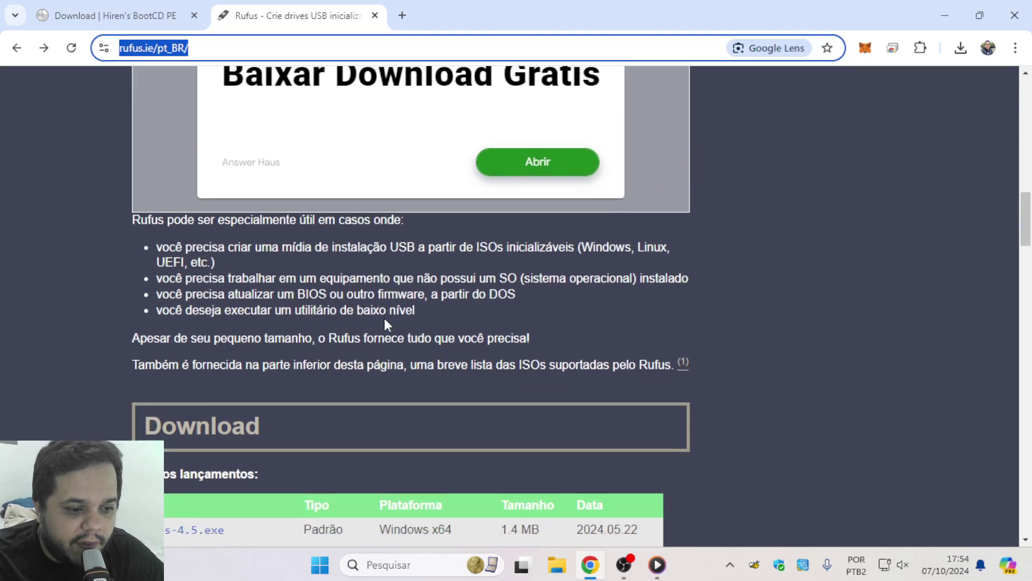
{"action": "scroll", "coordinate": [384, 320], "scroll_direction": "down", "scroll_amount": 5}
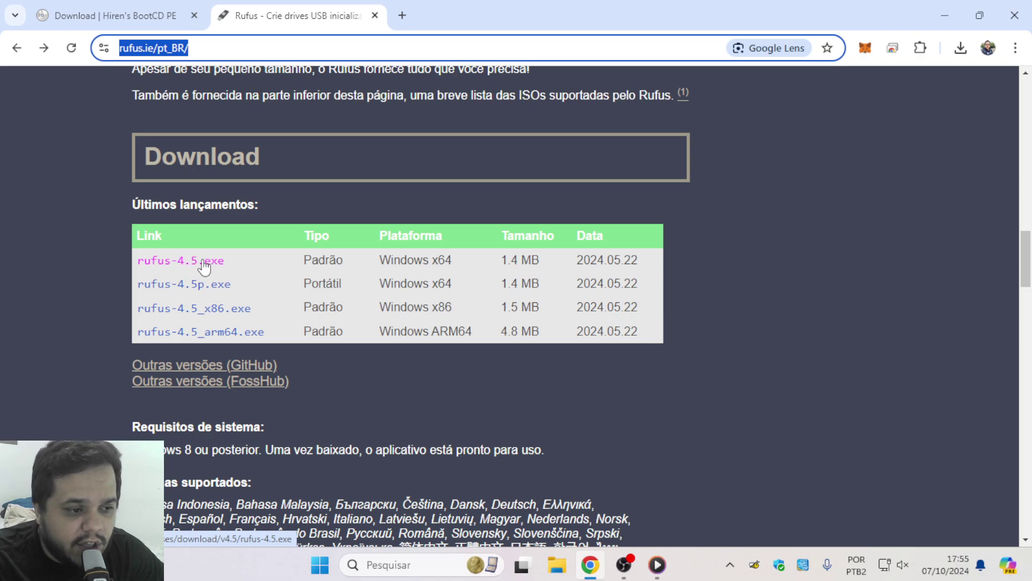
{"action": "left_click", "coordinate": [210, 265]}
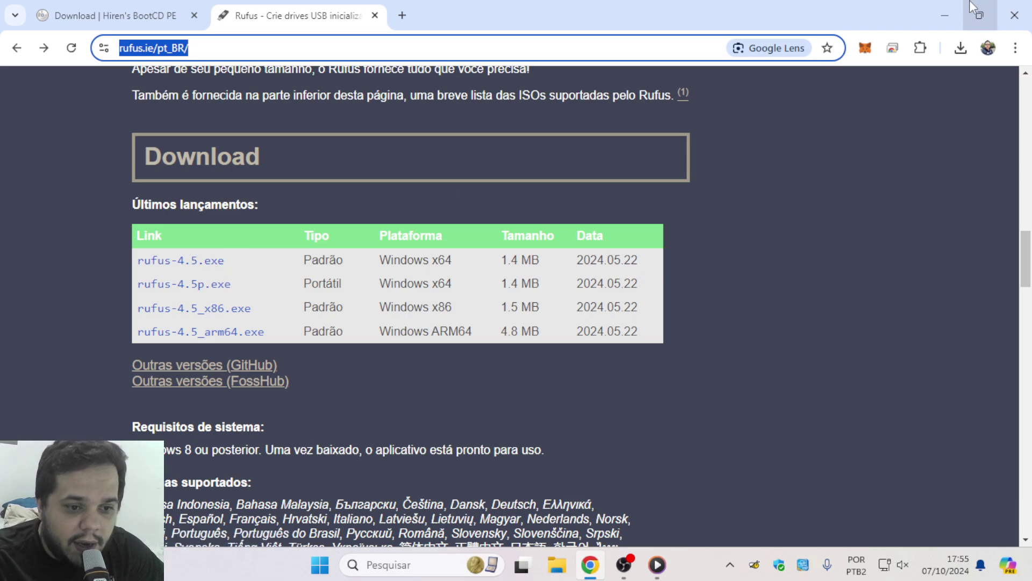
- Recheck the HBCD_PE_x64.iso entry on the Hiren's download page and the rufus-4.5.exe link on the Rufus page
{"action": "left_click", "coordinate": [133, 7]}
{"action": "scroll", "coordinate": [376, 455], "scroll_direction": "down", "scroll_amount": 3}
{"action": "scroll", "coordinate": [381, 441], "scroll_direction": "up", "scroll_amount": 8}
{"action": "scroll", "coordinate": [319, 407], "scroll_direction": "down", "scroll_amount": 3}
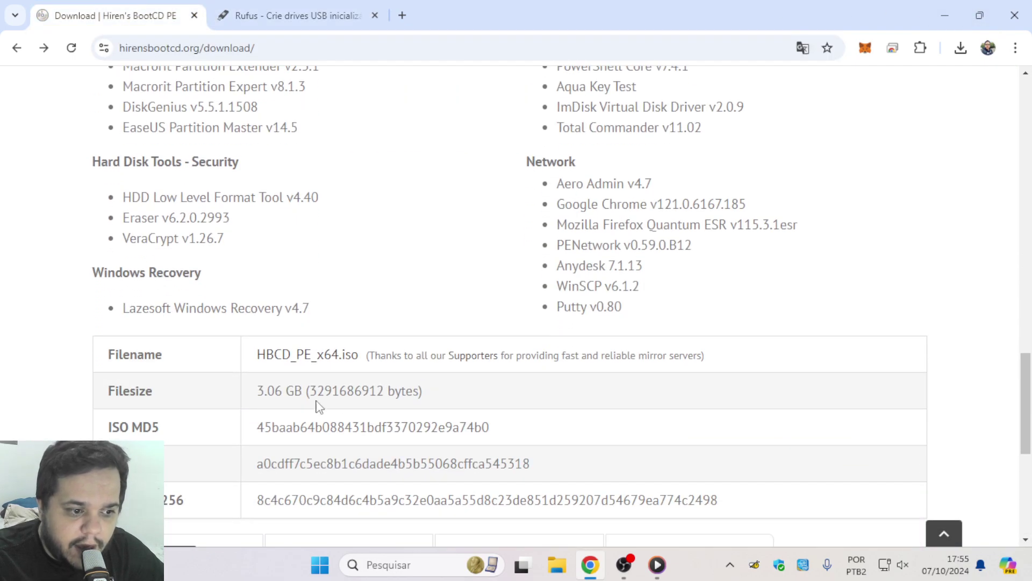
{"action": "left_click", "coordinate": [316, 16]}
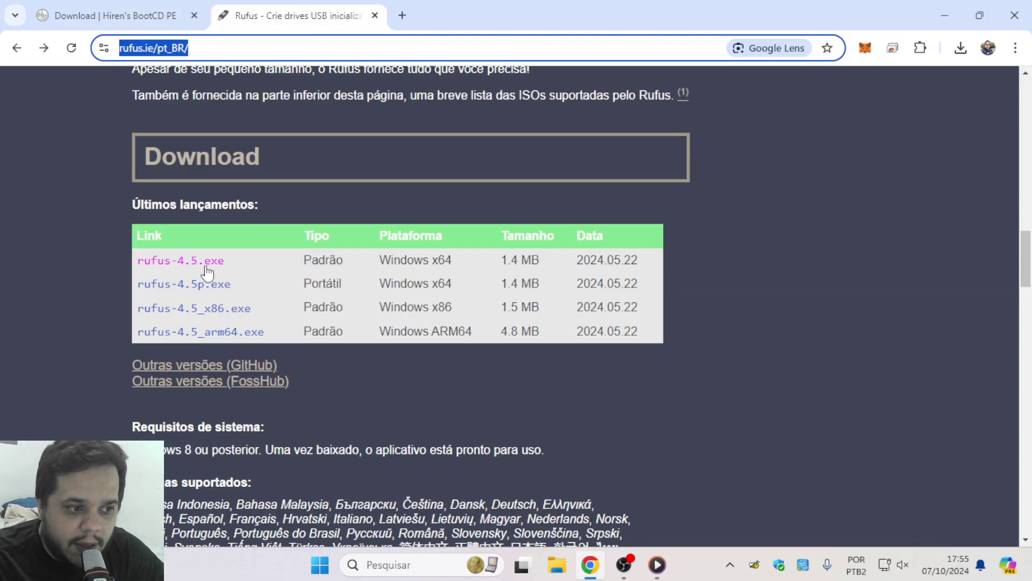
- Switch to Rufus 4.5 from the desktop and load the HBCD_PE_x64 ISO as the boot image
{"action": "left_click", "coordinate": [938, 2]}
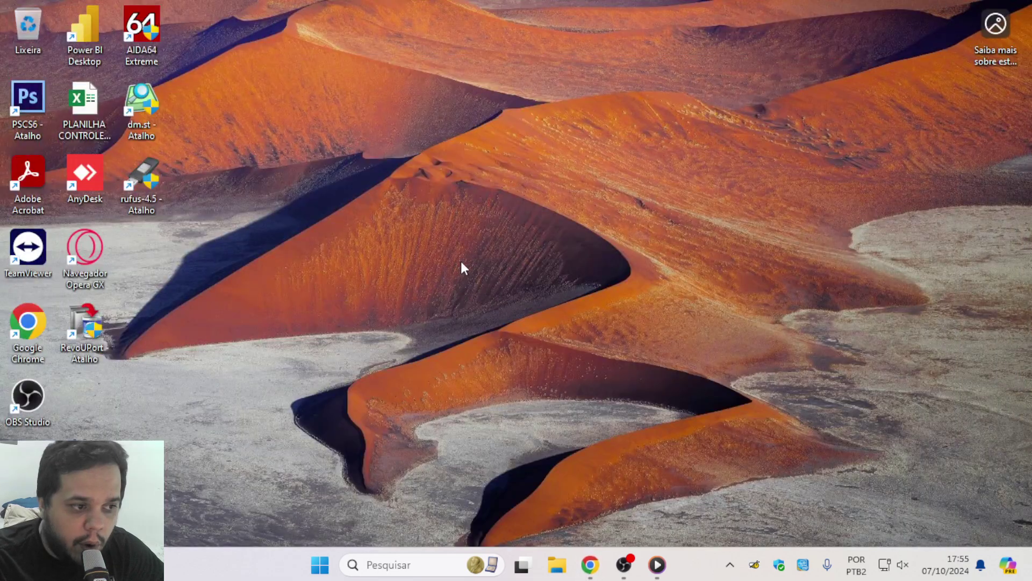
{"action": "left_click_drag", "start_coordinate": [159, 194], "coordinate": [445, 197]}
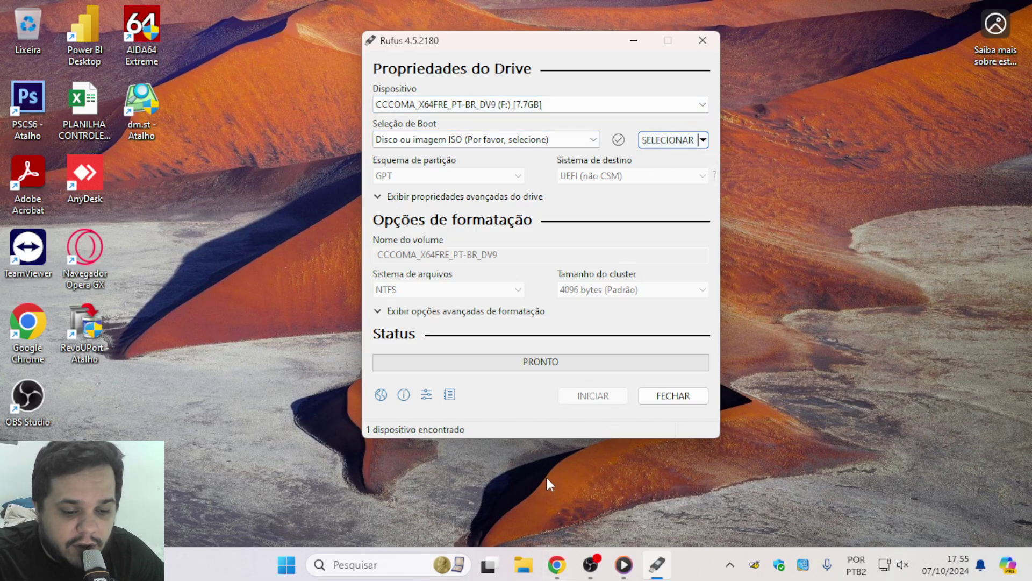
{"action": "left_click", "coordinate": [684, 141]}
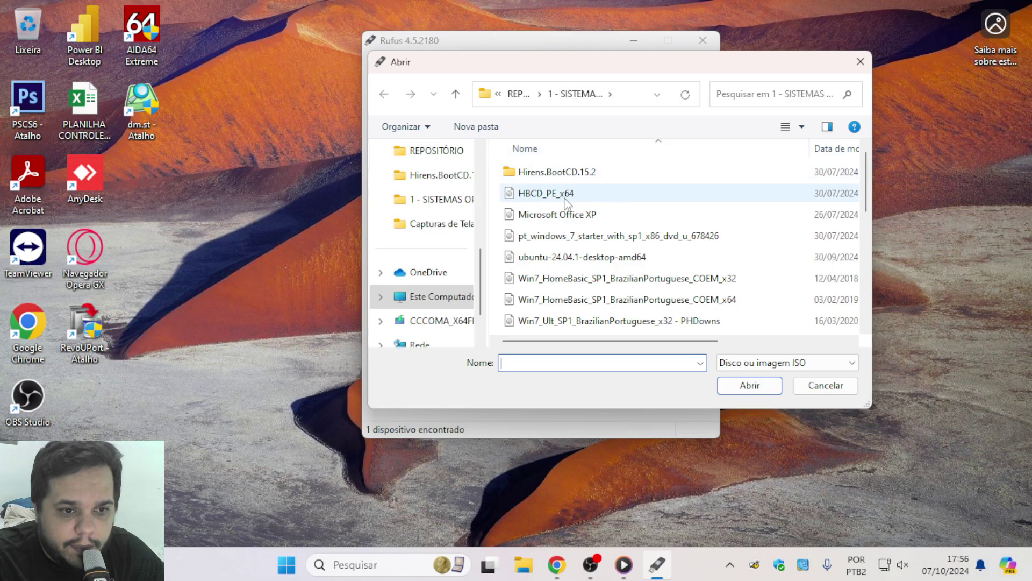
{"action": "left_click", "coordinate": [563, 197]}
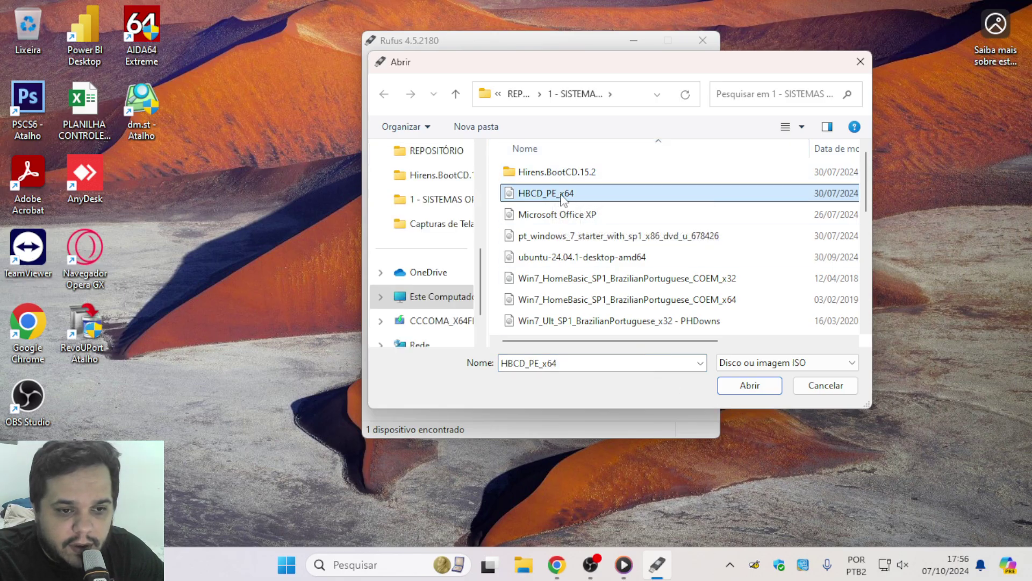
{"action": "left_click", "coordinate": [750, 385]}
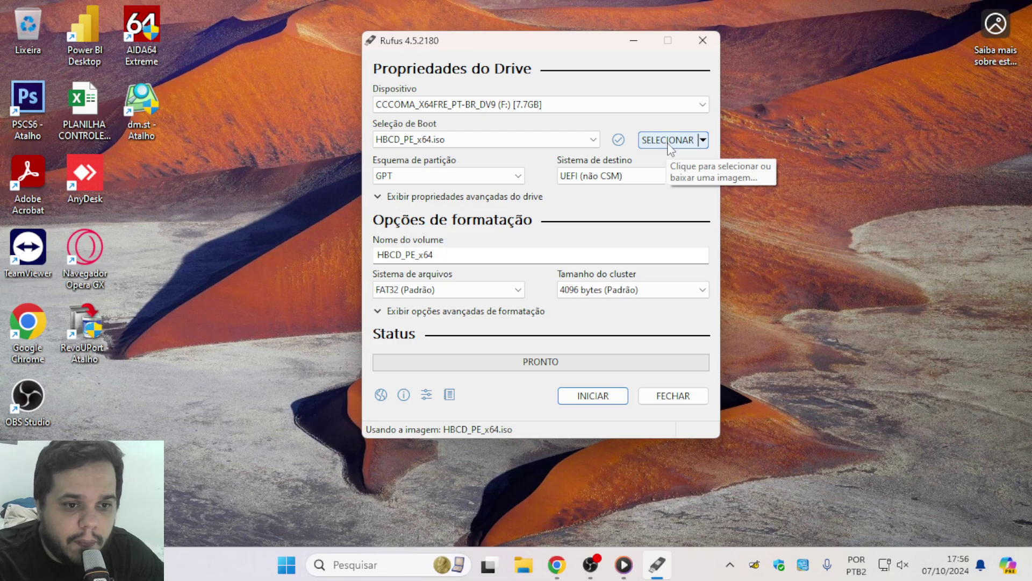
- Try the MBR partition scheme and return to GPT
{"action": "left_click", "coordinate": [446, 176]}
{"action": "left_click", "coordinate": [419, 191]}
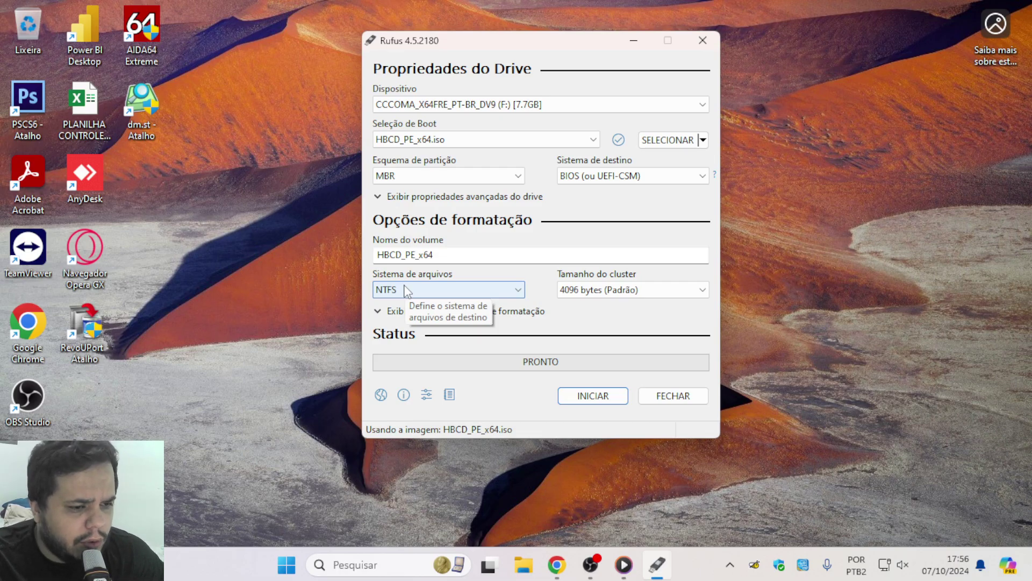
{"action": "left_click", "coordinate": [406, 176]}
{"action": "left_click", "coordinate": [405, 203]}
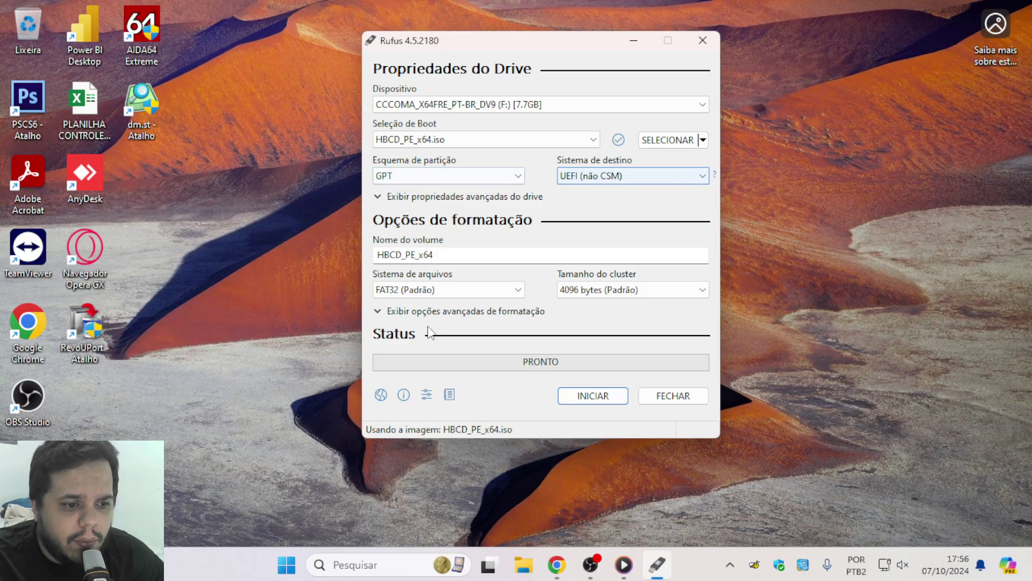
- Check the file system choices for the GPT scheme and set the file system to NTFS
{"action": "left_click", "coordinate": [424, 289]}
{"action": "left_click", "coordinate": [420, 302]}
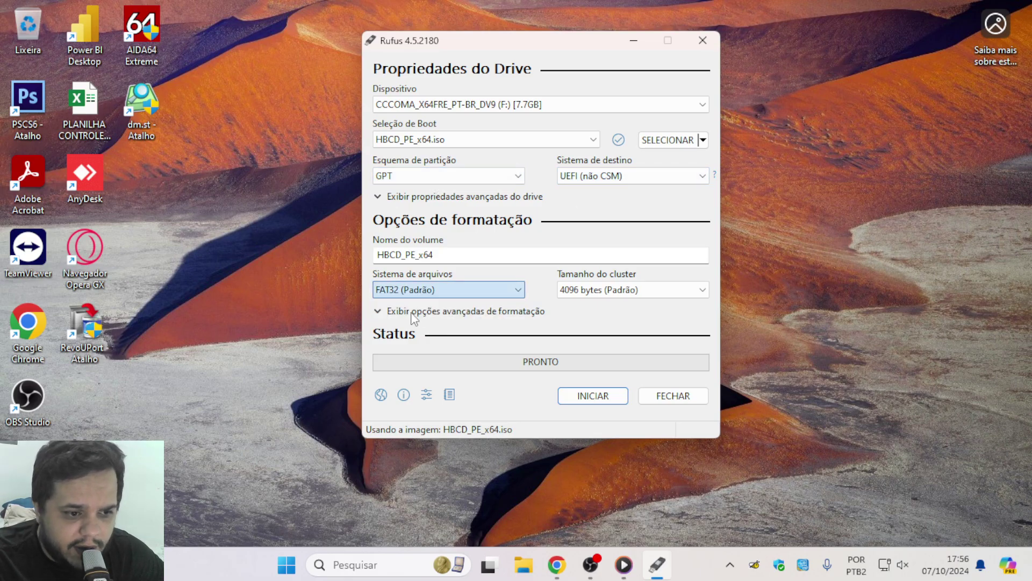
{"action": "left_click", "coordinate": [419, 290]}
{"action": "left_click", "coordinate": [420, 302]}
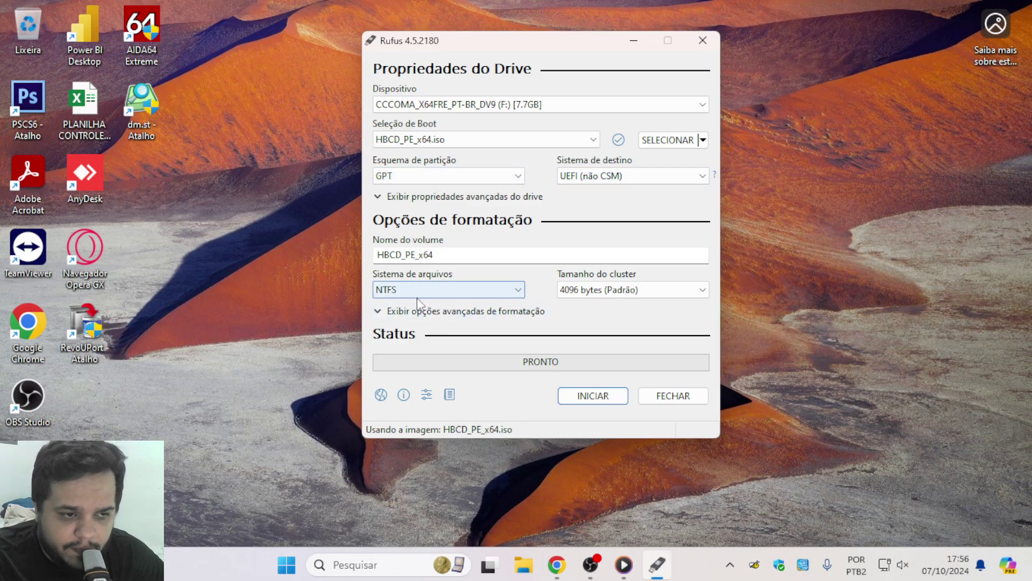
- Alternate the partition scheme between MBR and GPT to compare their target systems, ending on GPT
{"action": "left_click", "coordinate": [447, 176]}
{"action": "left_click", "coordinate": [433, 191]}
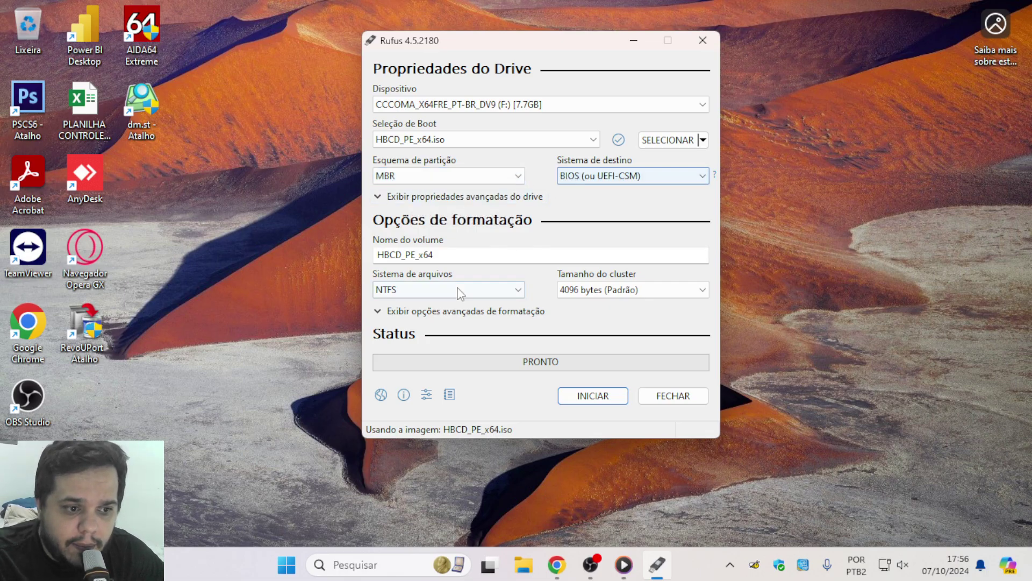
{"action": "left_click", "coordinate": [430, 176]}
{"action": "left_click", "coordinate": [414, 190]}
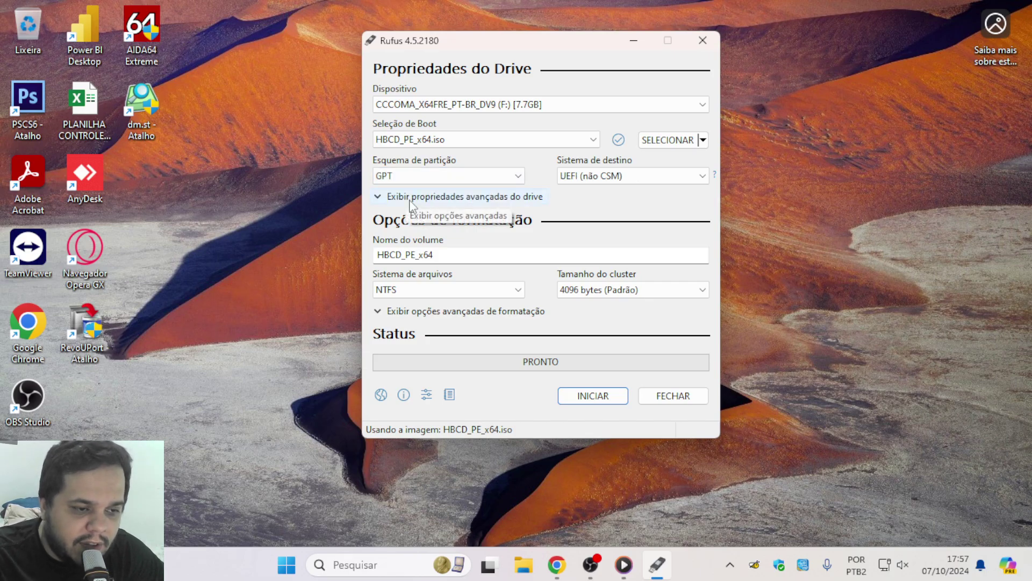
{"action": "left_click", "coordinate": [422, 176]}
{"action": "left_click", "coordinate": [422, 190]}
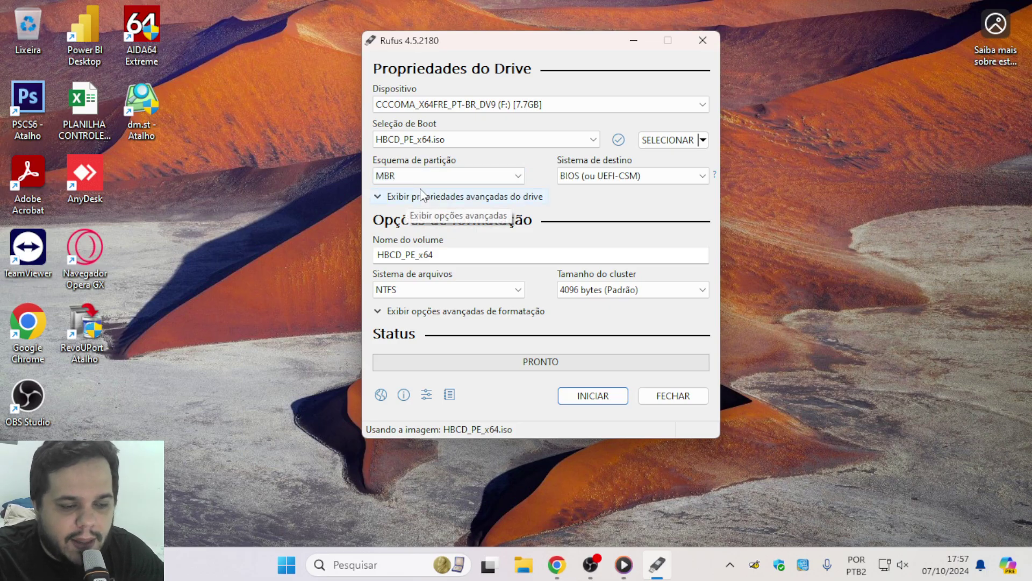
{"action": "left_click", "coordinate": [433, 177]}
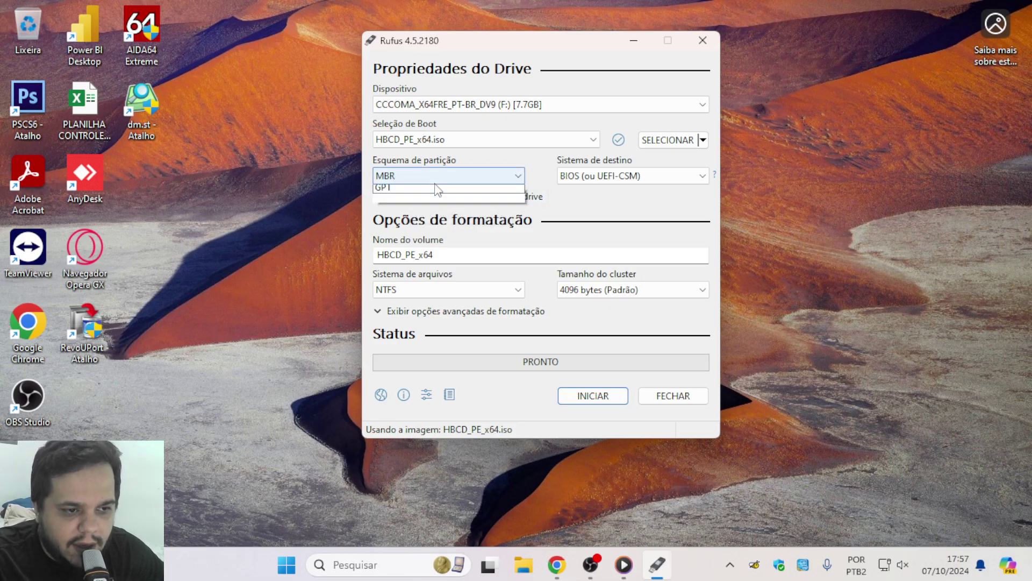
{"action": "left_click", "coordinate": [435, 200]}
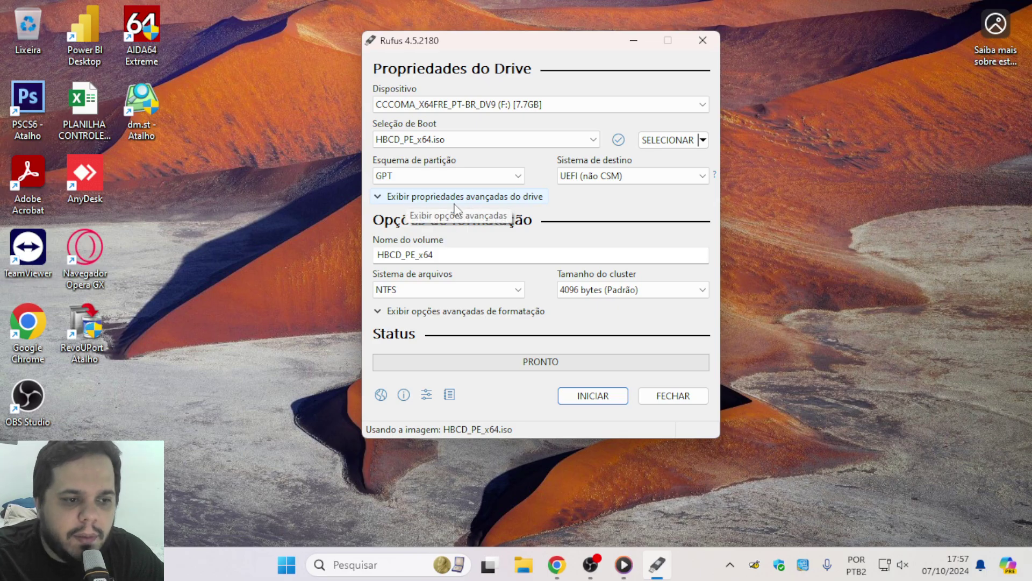
{"action": "left_click", "coordinate": [476, 176]}
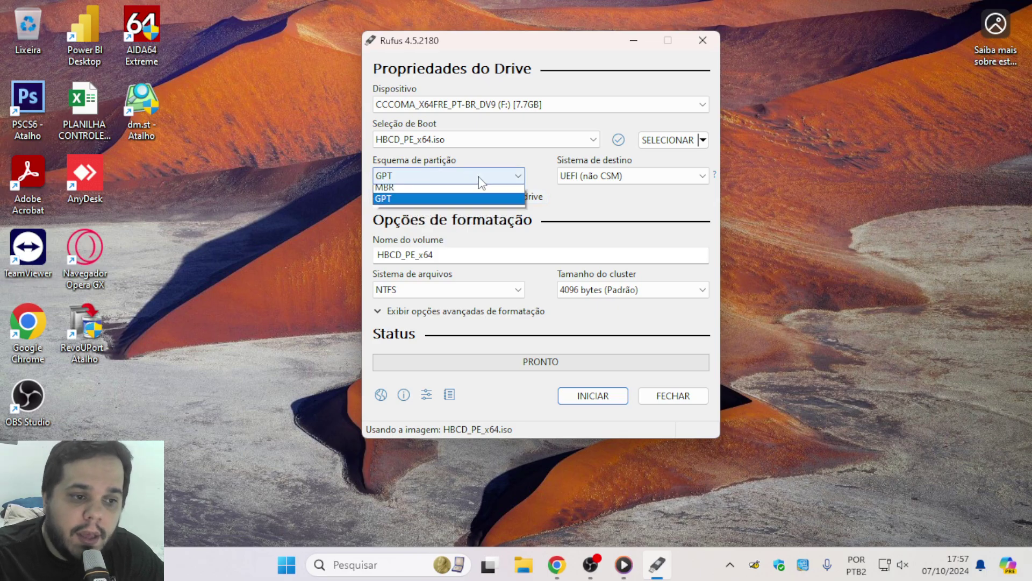
{"action": "left_click", "coordinate": [446, 189]}
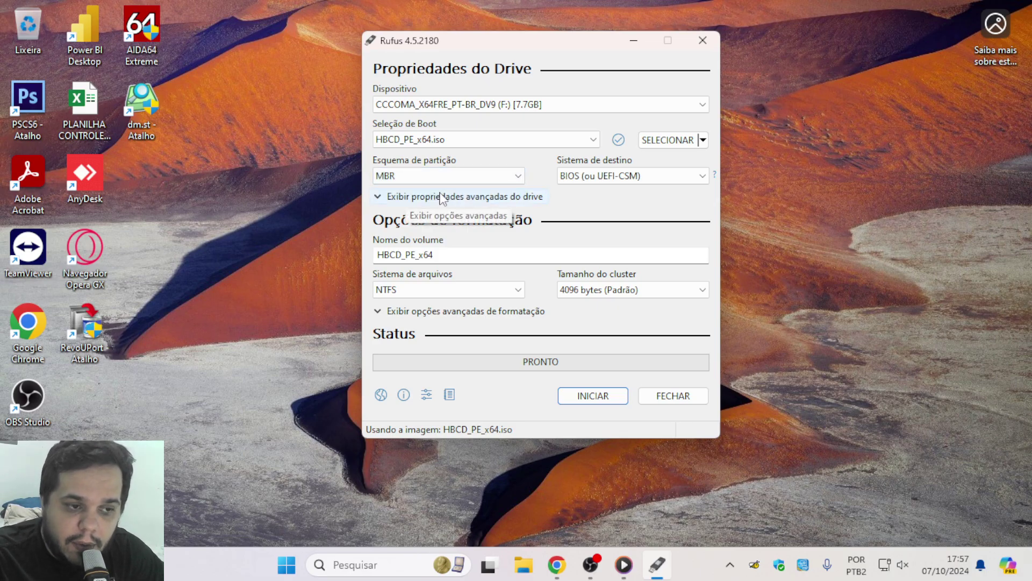
{"action": "left_click", "coordinate": [446, 176]}
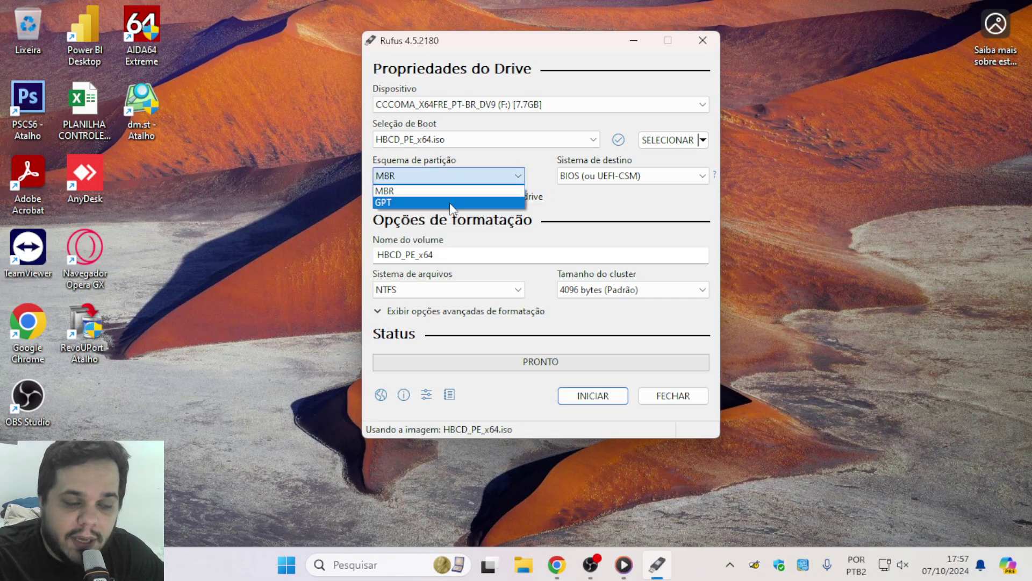
{"action": "left_click", "coordinate": [450, 202]}
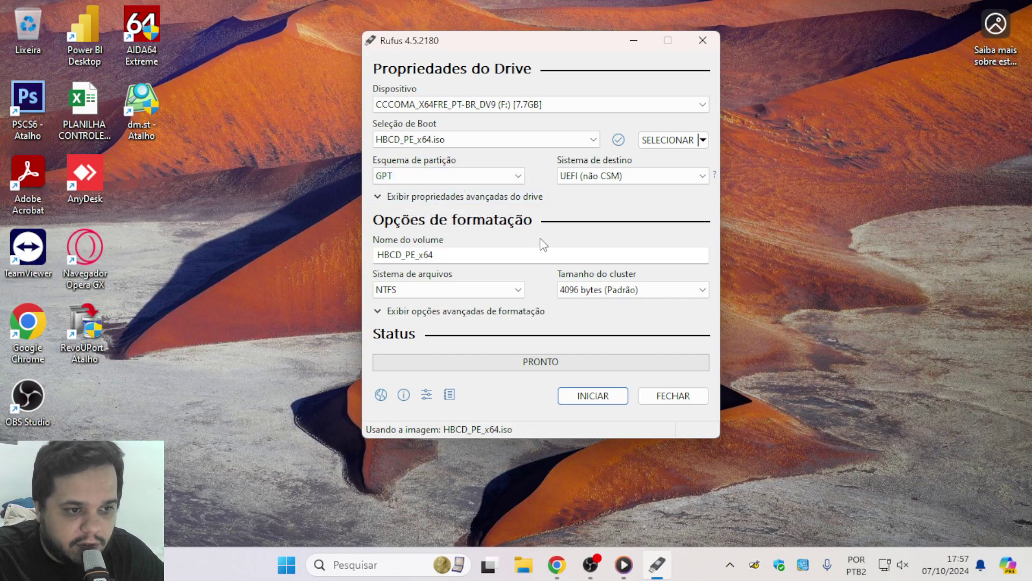
- Set the partition scheme to MBR and the file system to NTFS
{"action": "left_click", "coordinate": [473, 176]}
{"action": "left_click", "coordinate": [513, 191]}
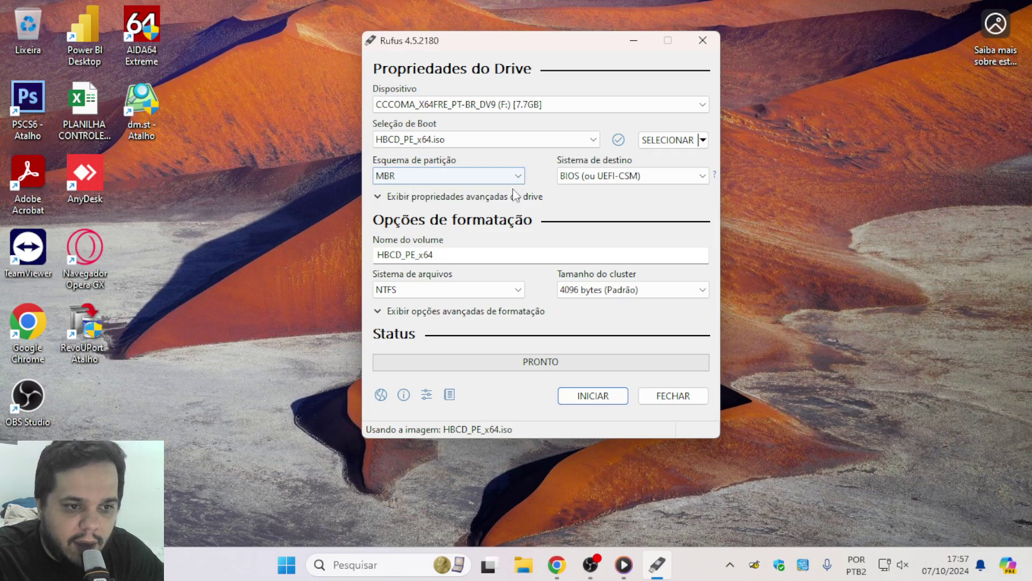
{"action": "left_click", "coordinate": [411, 293]}
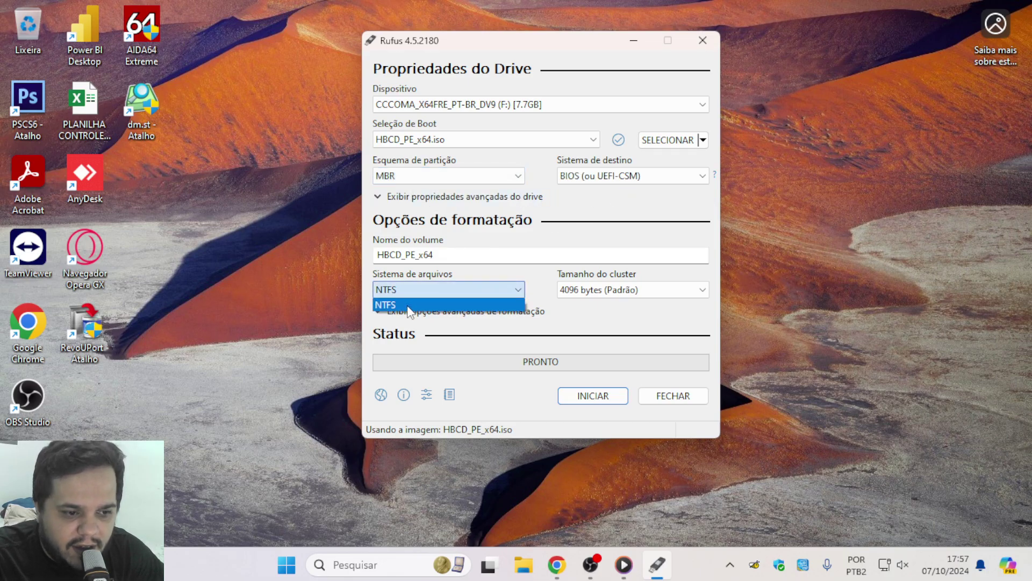
{"action": "left_click", "coordinate": [408, 306]}
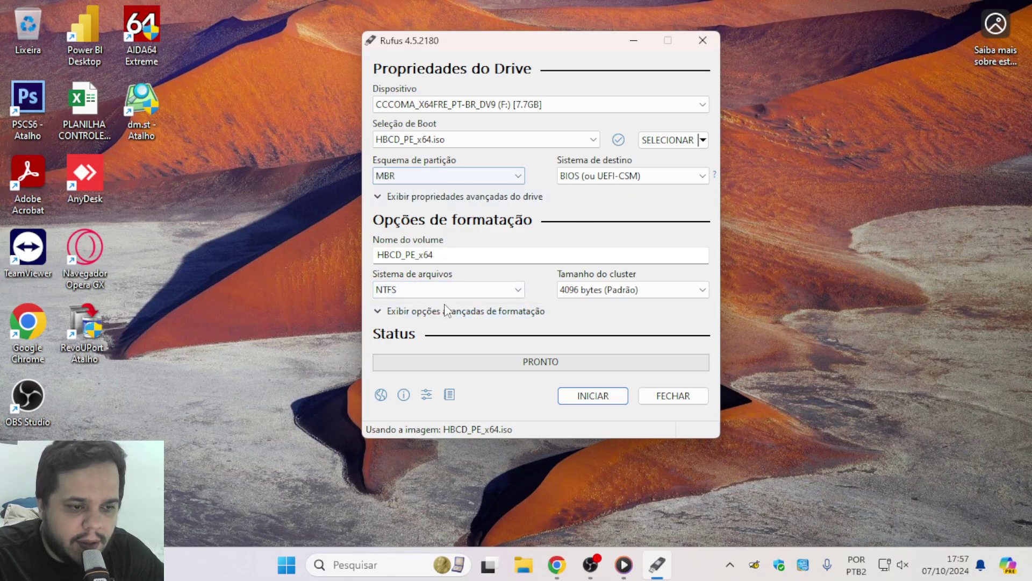
- Rename the volume label as Hiren'sBoot
{"action": "left_click_drag", "start_coordinate": [433, 255], "coordinate": [361, 241]}
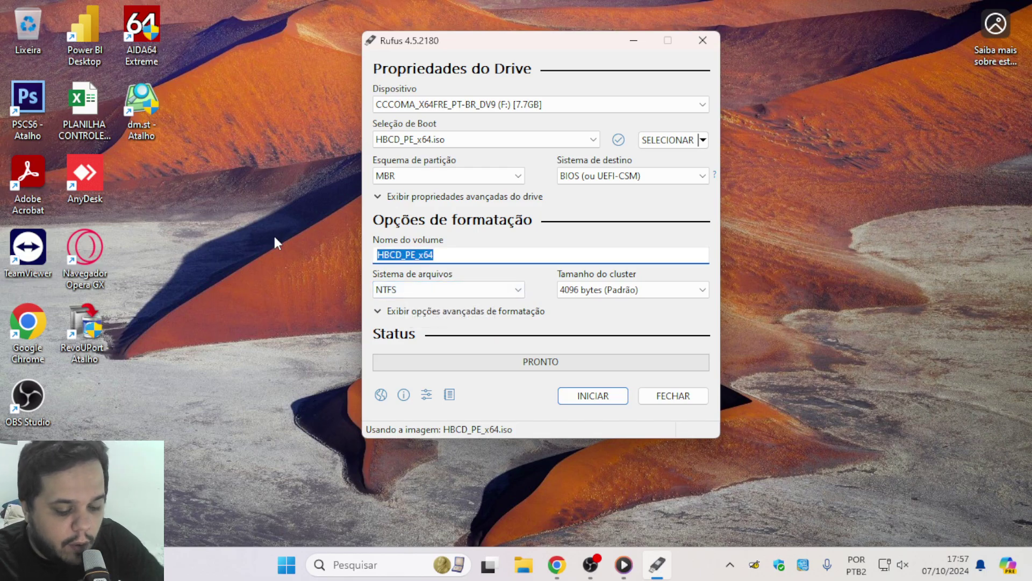
{"action": "type", "text": "Hiren"}
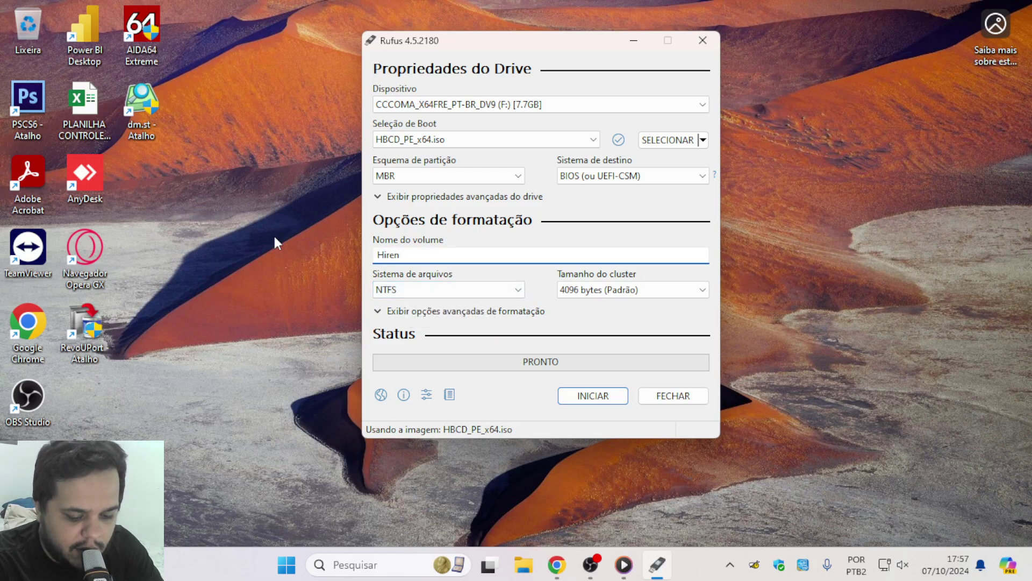
{"action": "type", "text": "'s"}
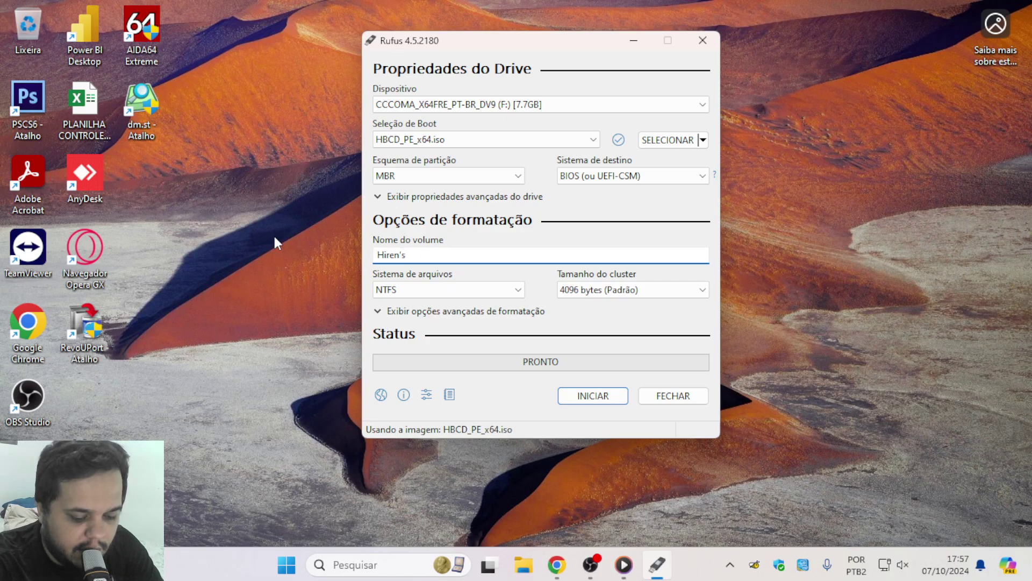
{"action": "type", "text": "Boot"}
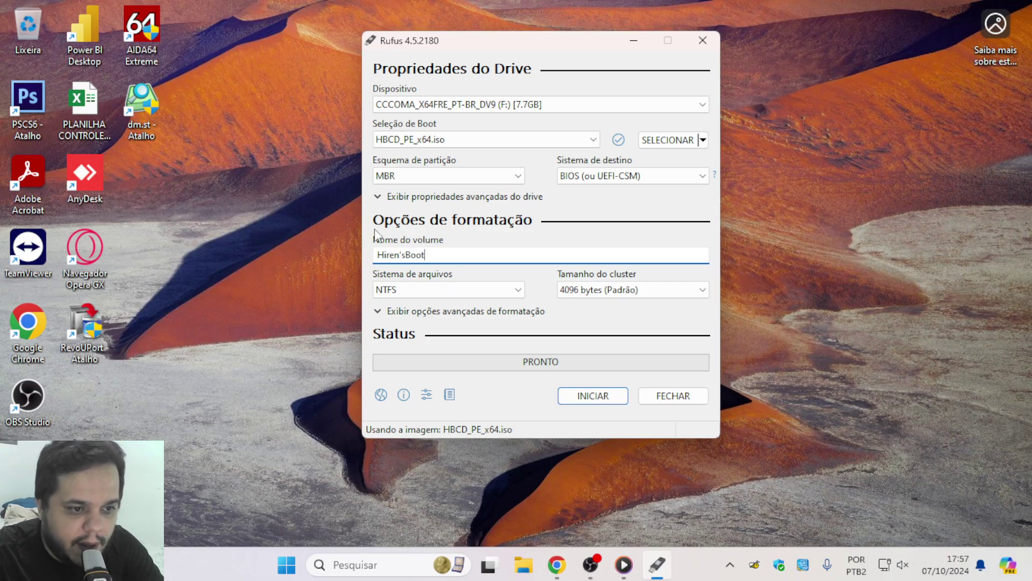
- Insert a space in the volume label so it reads Hiren's Boot
{"action": "key", "text": "Left"}
{"action": "key", "text": "Left"}
{"action": "key", "text": "Left"}
{"action": "key", "text": "Left"}
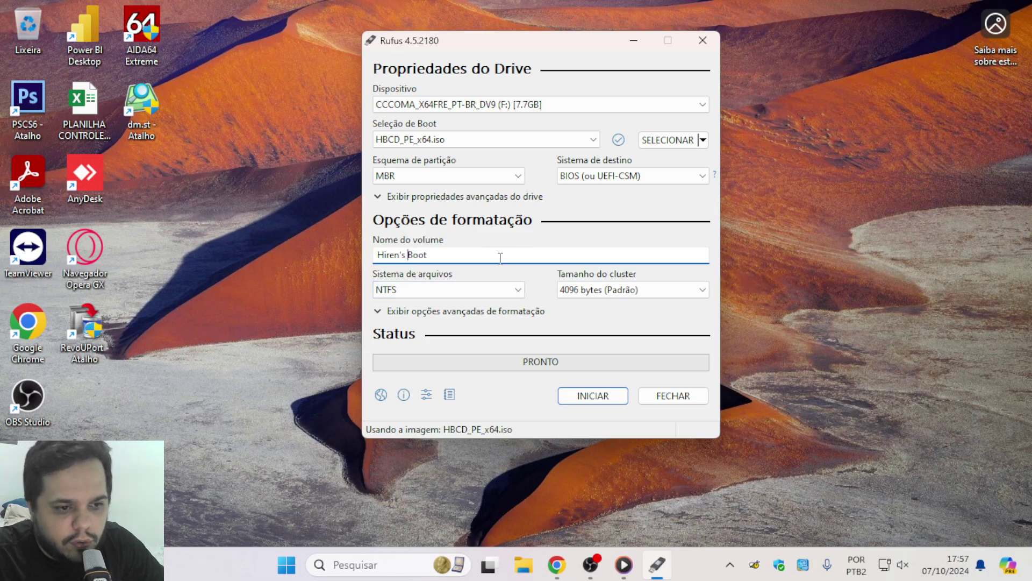
{"action": "key", "text": "ctrl+a"}
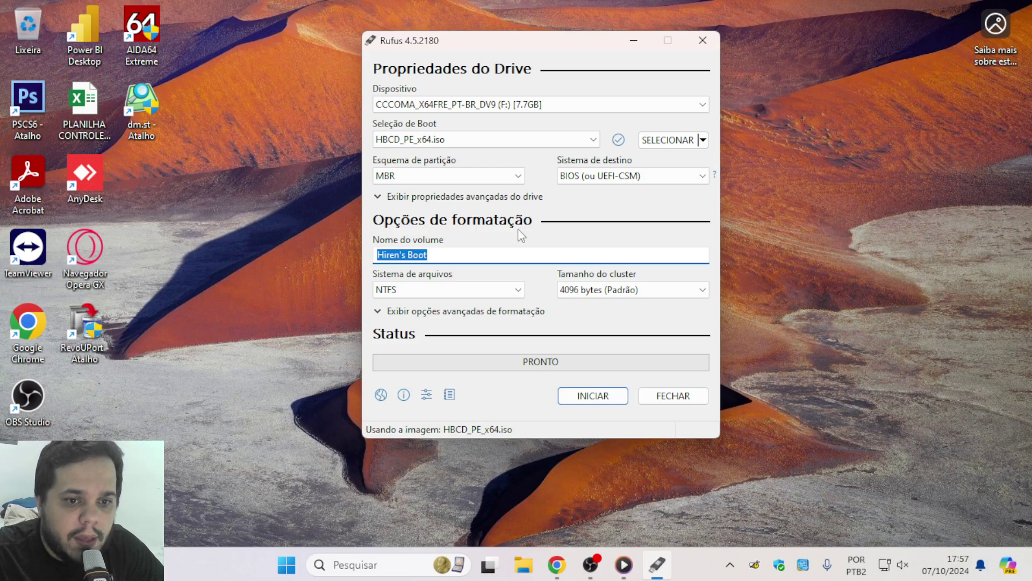
- Start writing the HBCD_PE_x64 image to the USB drive and accept erasing all its data
{"action": "left_click", "coordinate": [592, 396]}
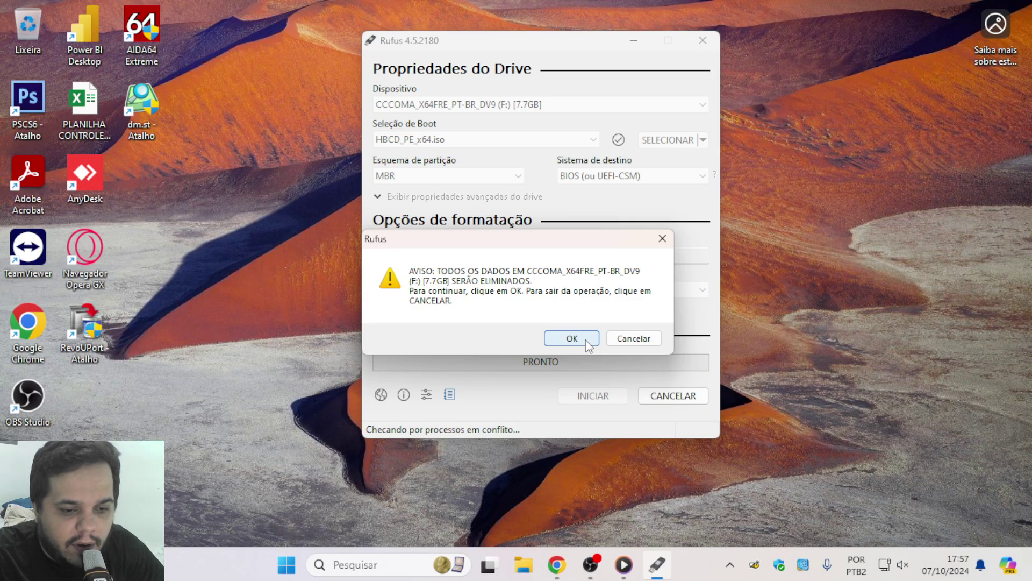
{"action": "left_click", "coordinate": [587, 341]}
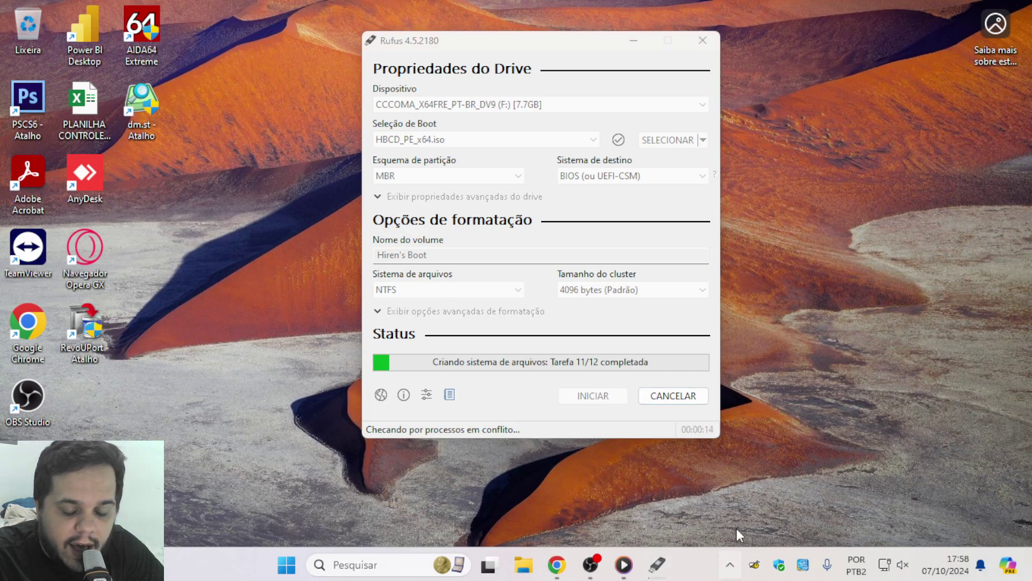
- Show the safe-removal options for the USB drive, and dismiss them without ejecting it
{"action": "left_click", "coordinate": [730, 565]}
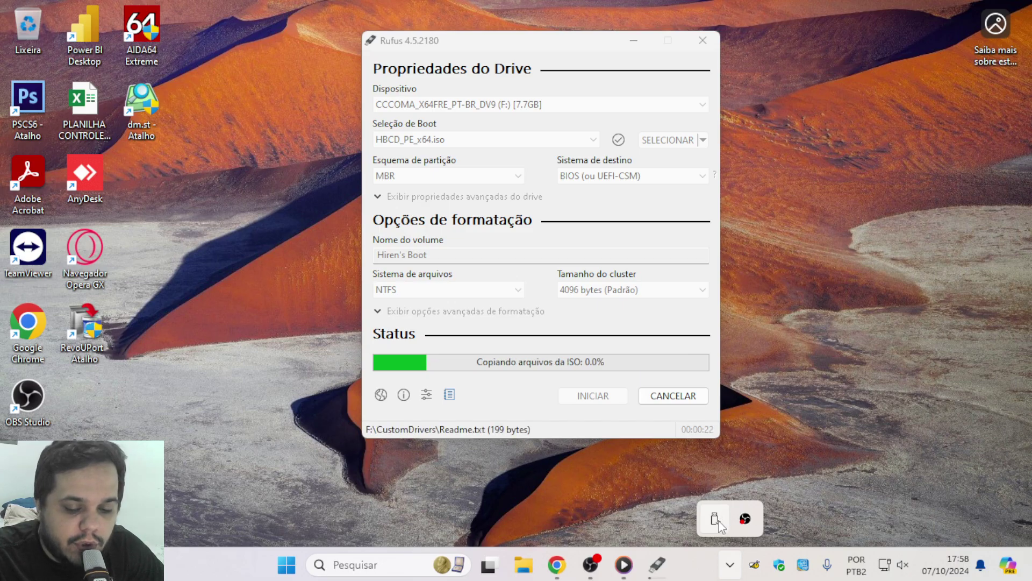
{"action": "left_click", "coordinate": [719, 519]}
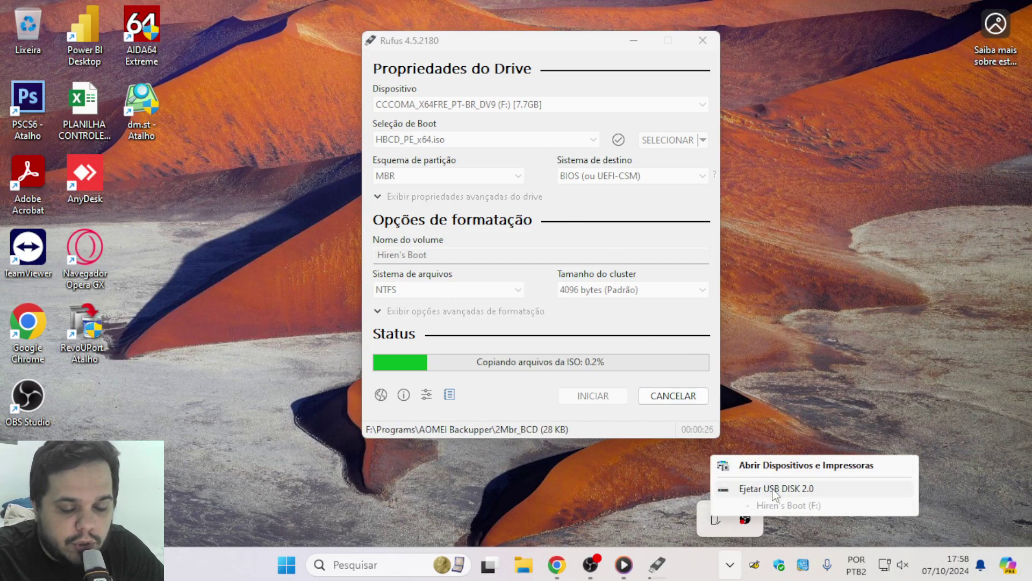
{"action": "left_click", "coordinate": [527, 120]}
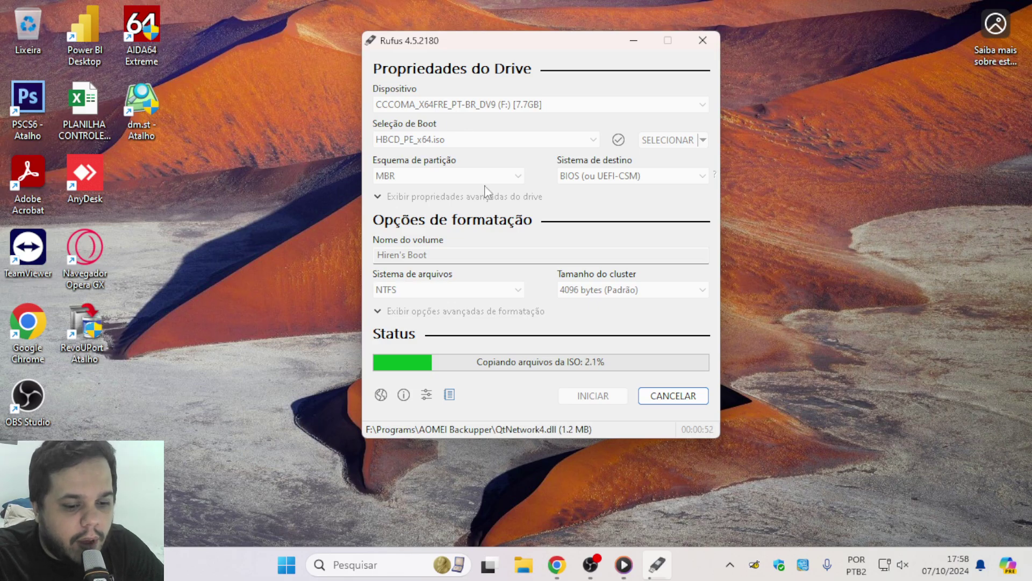
- Switch to Chrome and review the ISO's included tools on the Hiren's BootCD PE download page
{"action": "left_click", "coordinate": [556, 564]}
{"action": "left_click", "coordinate": [108, 15]}
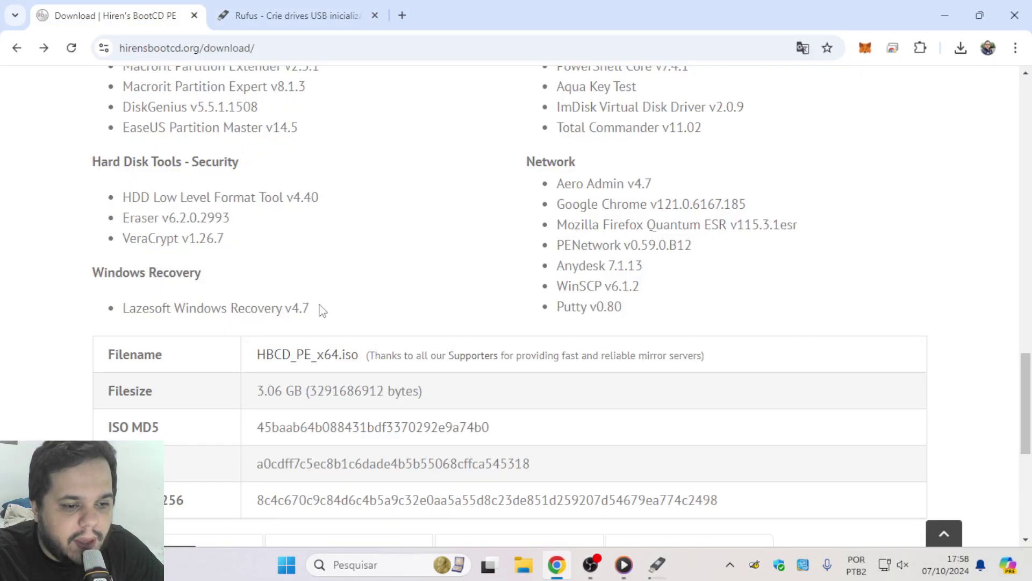
{"action": "scroll", "coordinate": [397, 369], "scroll_direction": "up", "scroll_amount": 20}
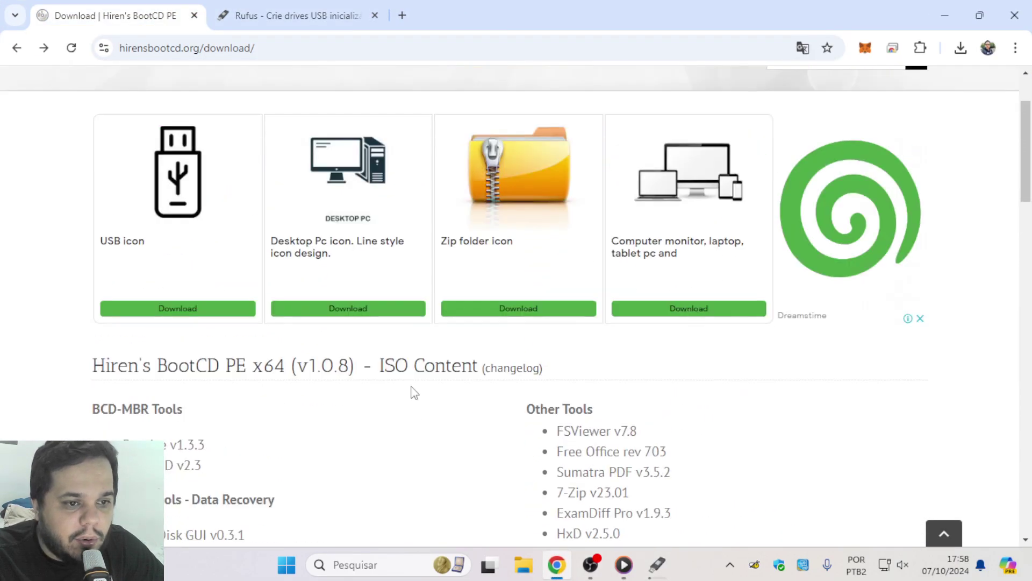
{"action": "scroll", "coordinate": [411, 392], "scroll_direction": "up", "scroll_amount": 3}
{"action": "scroll", "coordinate": [411, 392], "scroll_direction": "down", "scroll_amount": 15}
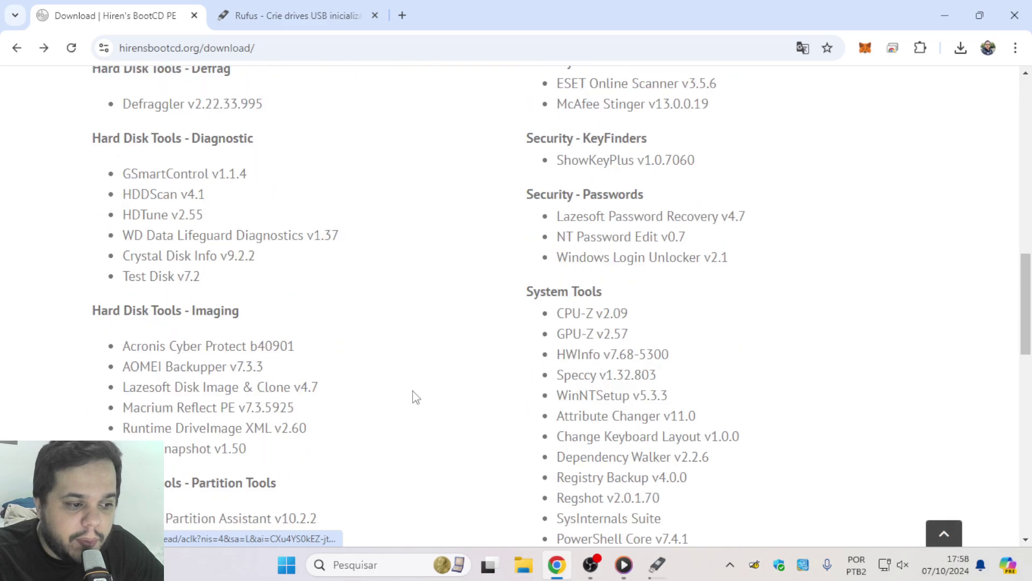
{"action": "scroll", "coordinate": [414, 397], "scroll_direction": "down", "scroll_amount": 10}
{"action": "scroll", "coordinate": [412, 404], "scroll_direction": "up", "scroll_amount": 15}
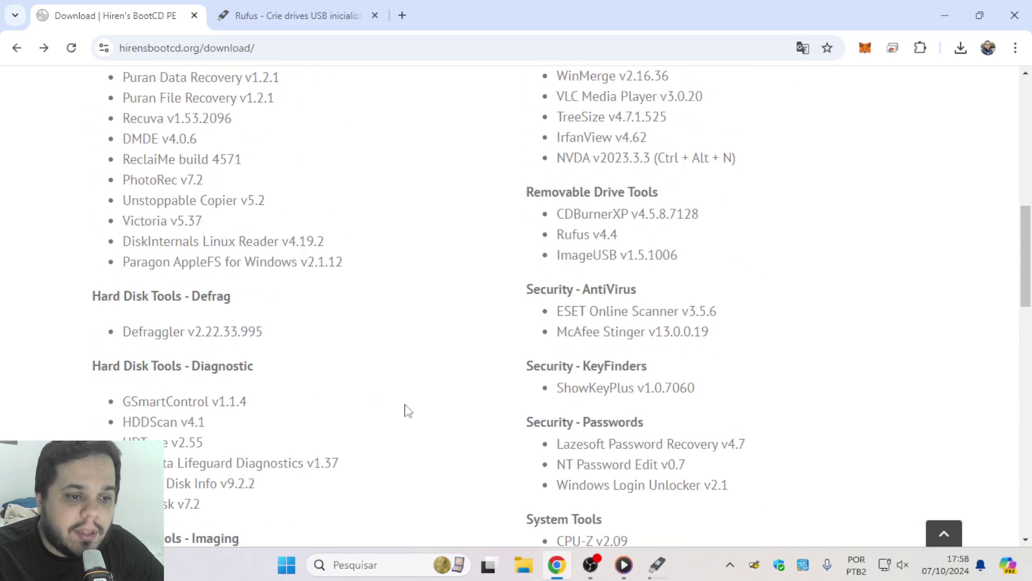
{"action": "scroll", "coordinate": [414, 397], "scroll_direction": "up", "scroll_amount": 10}
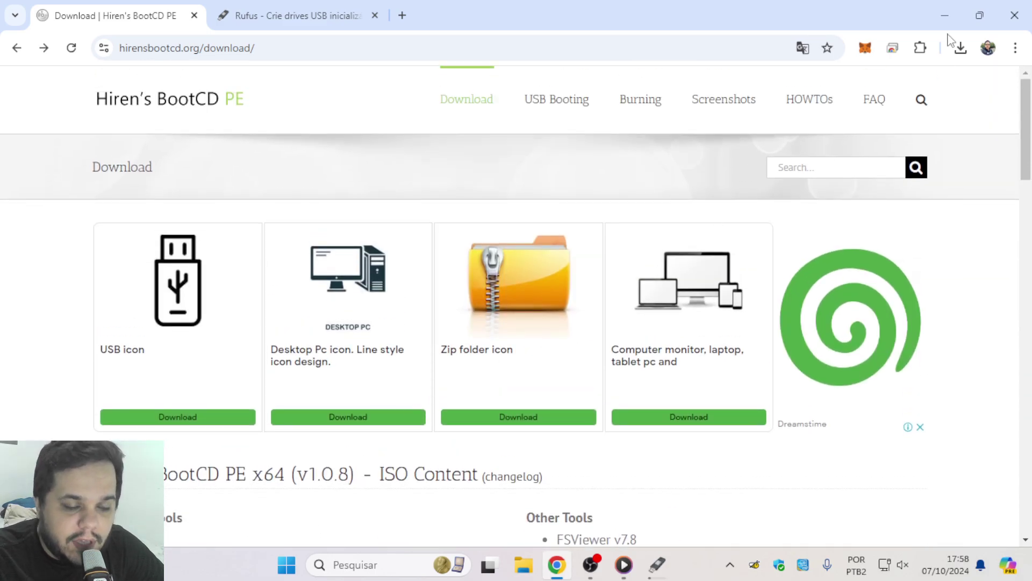
- Look over the Rufus website, revisit the Hiren's BootCD PE page, and return to the Rufus window to check the copying progress
{"action": "left_click", "coordinate": [258, 15]}
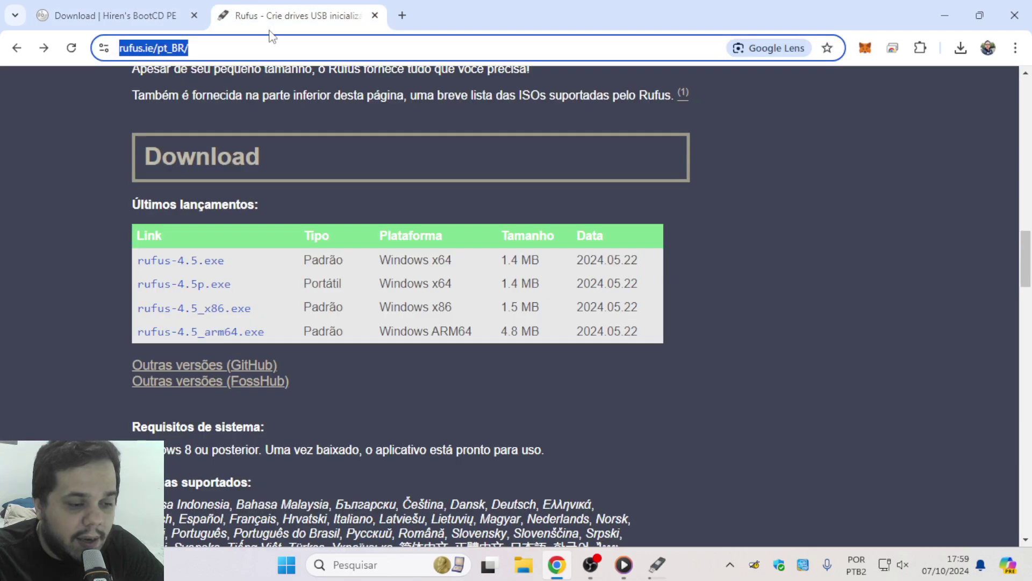
{"action": "scroll", "coordinate": [459, 358], "scroll_direction": "up", "scroll_amount": 3}
{"action": "scroll", "coordinate": [455, 350], "scroll_direction": "up", "scroll_amount": 5}
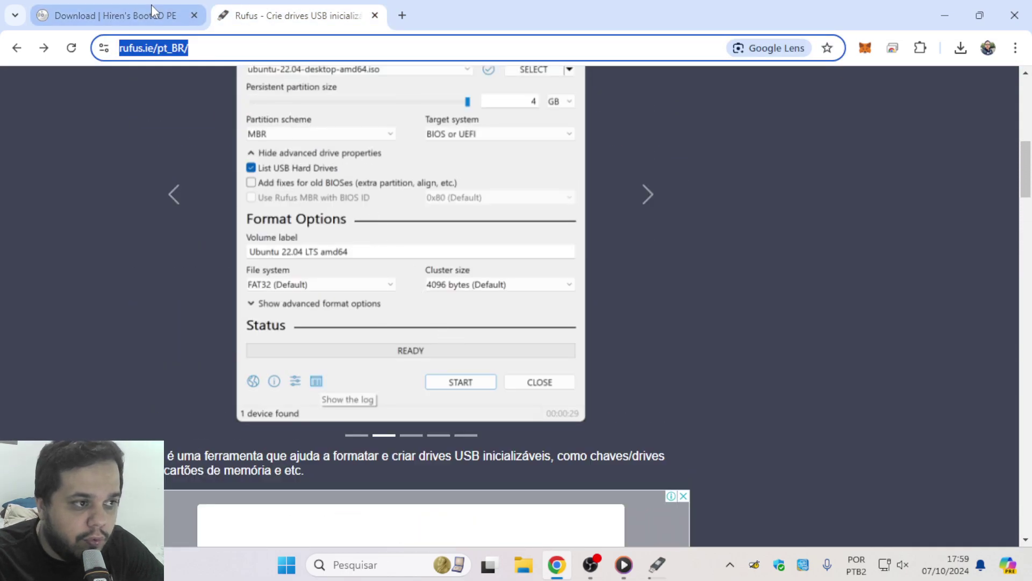
{"action": "left_click", "coordinate": [124, 15]}
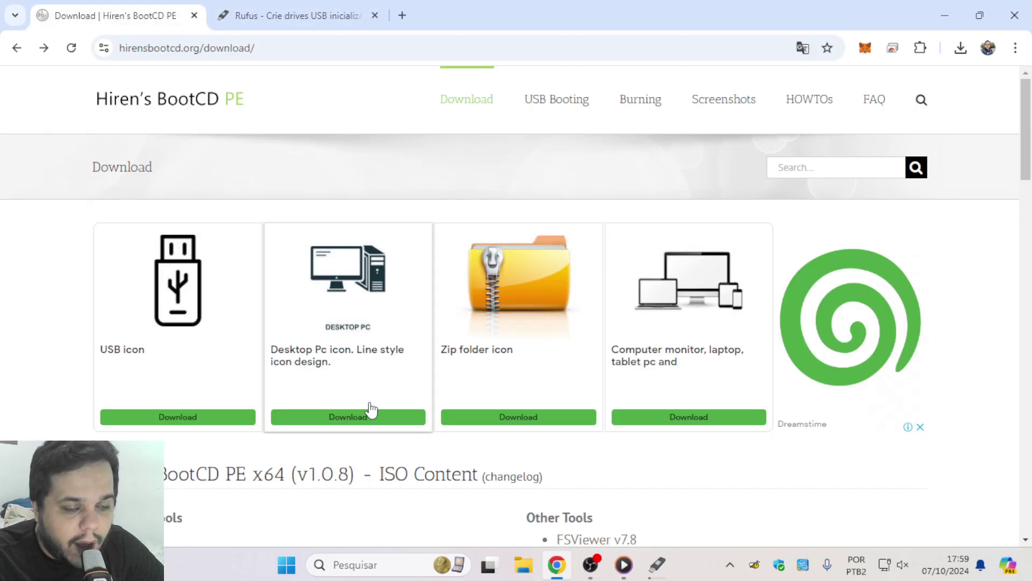
{"action": "left_click", "coordinate": [934, 14]}
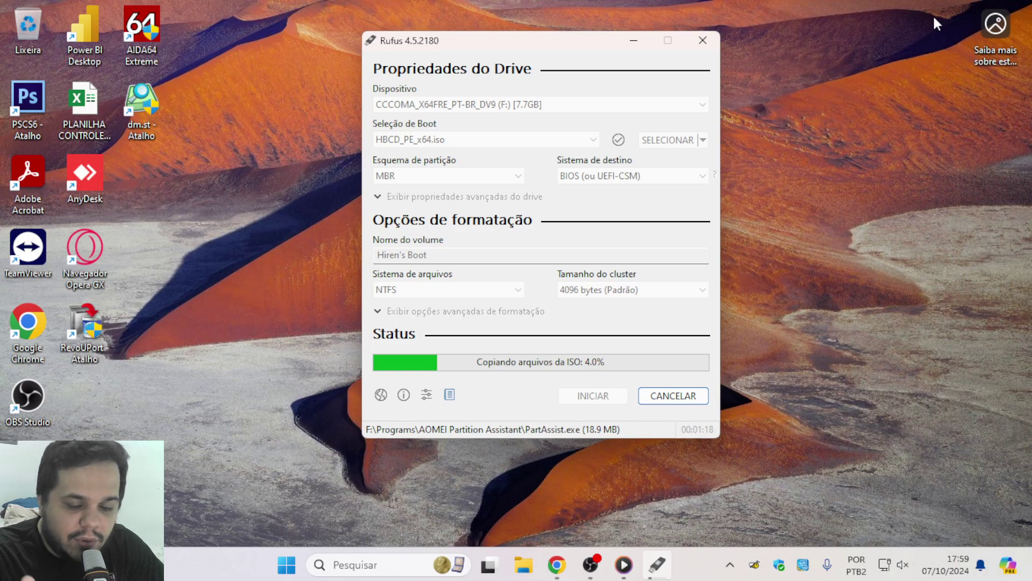
{"action": "left_click", "coordinate": [769, 424]}
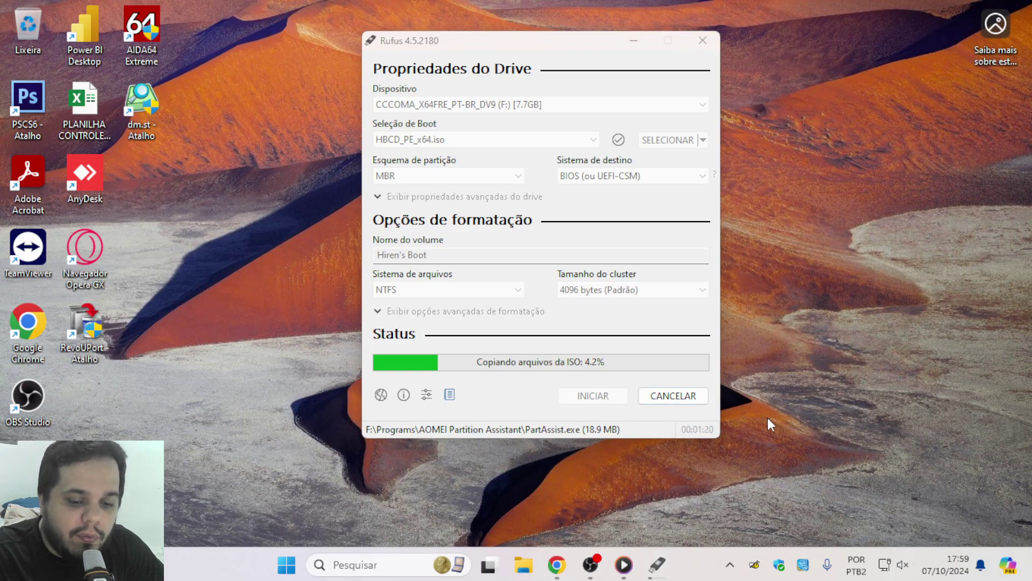